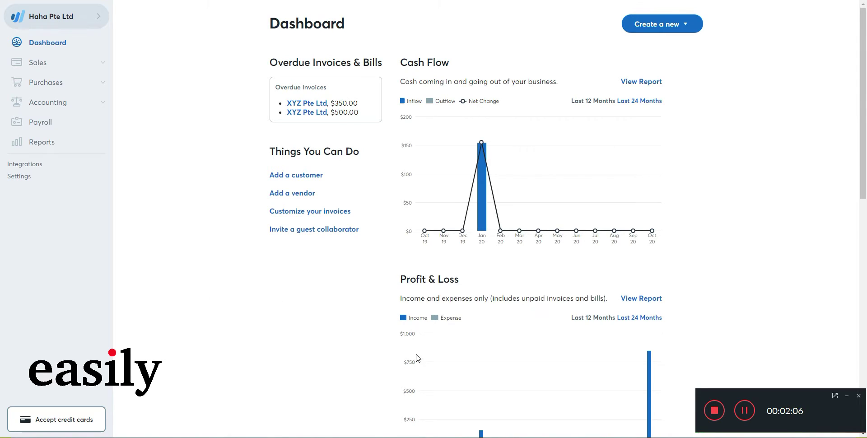
Step: Open the sales products and services list and start adding a new product or service
click(845, 395)
click(76, 67)
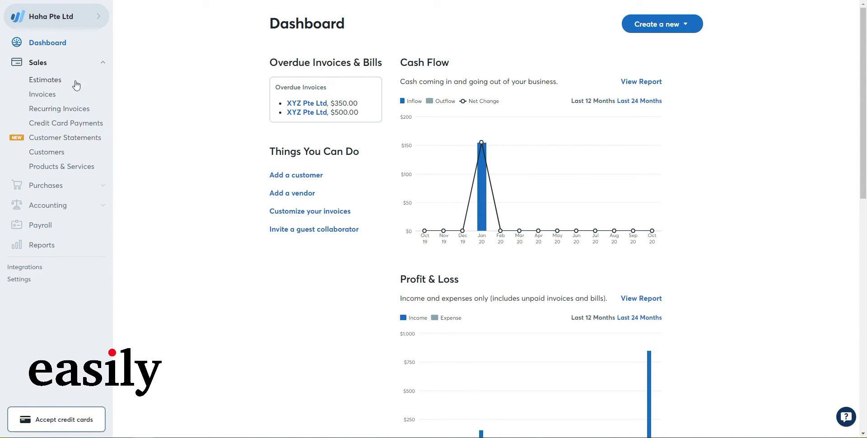
click(65, 170)
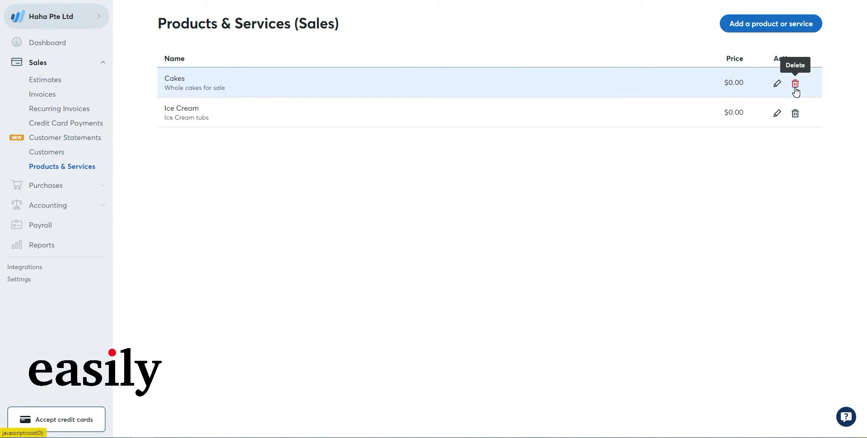
click(758, 29)
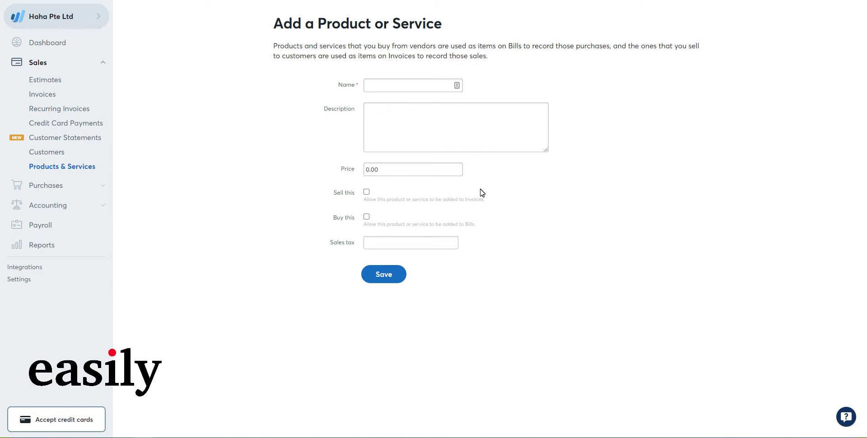
Step: Enter Fruit Tarts as the name of the new product
click(401, 88)
click(291, 110)
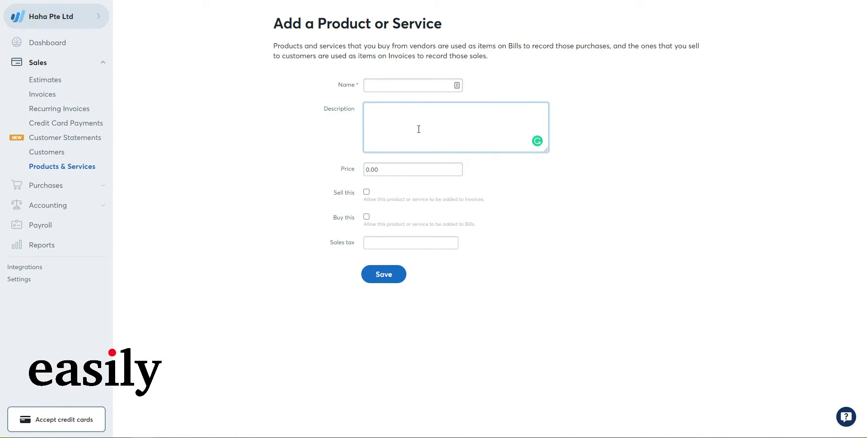
click(404, 89)
text(Fr)
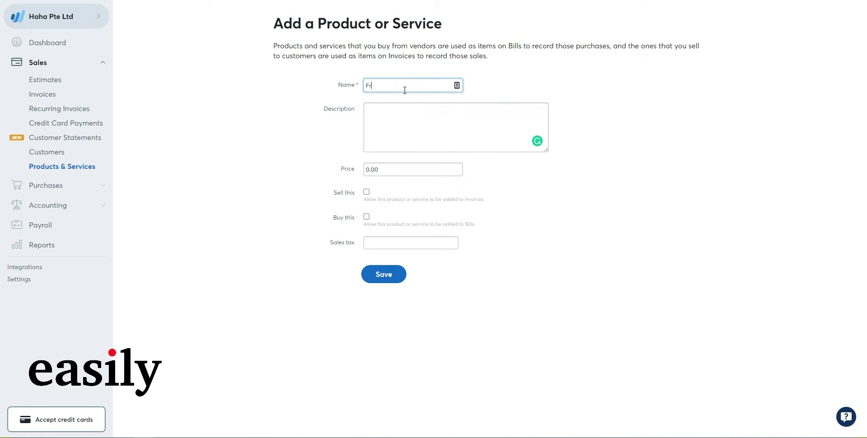
text(uit Tarts)
Step: Enter the description "A box 6 assorted taste tarts." and set the product's price to 20.00
click(405, 125)
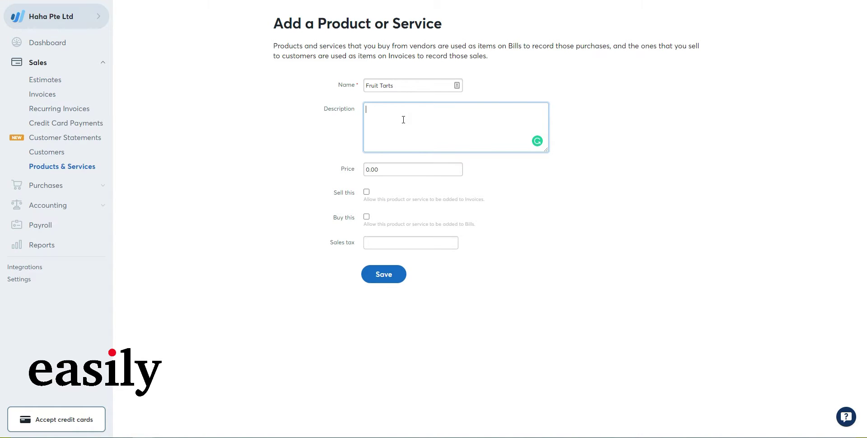
text(A box 6 asorr)
key(BackSpace)
text(sorted tast)
text(e tarts.)
click(380, 171)
text(20)
click(327, 178)
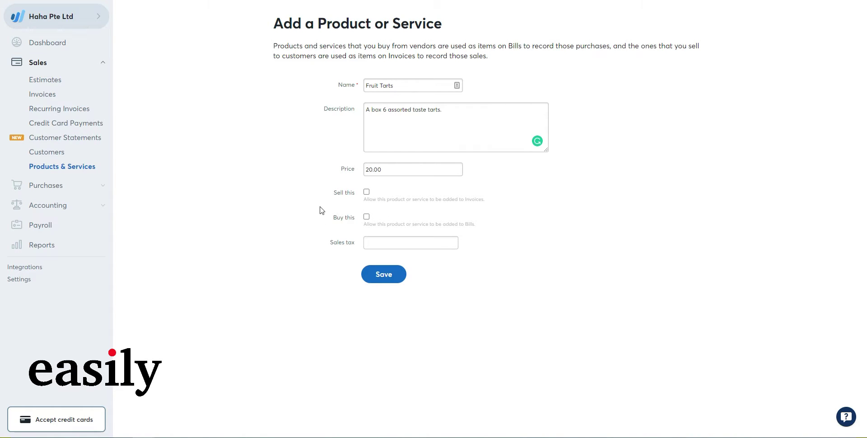
Step: Allow the product to be added to invoices and look through the available income accounts
click(366, 192)
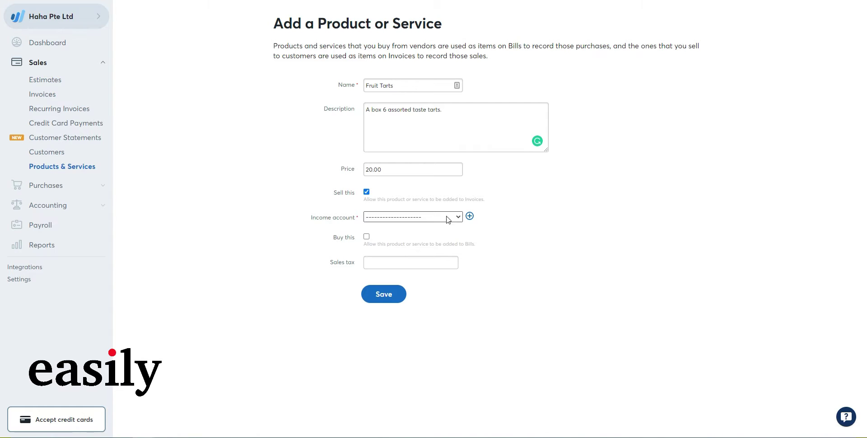
click(450, 218)
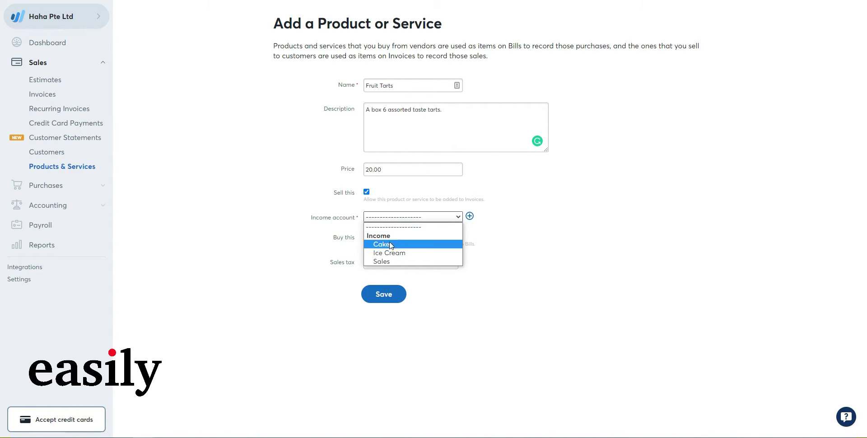
click(102, 210)
click(102, 210)
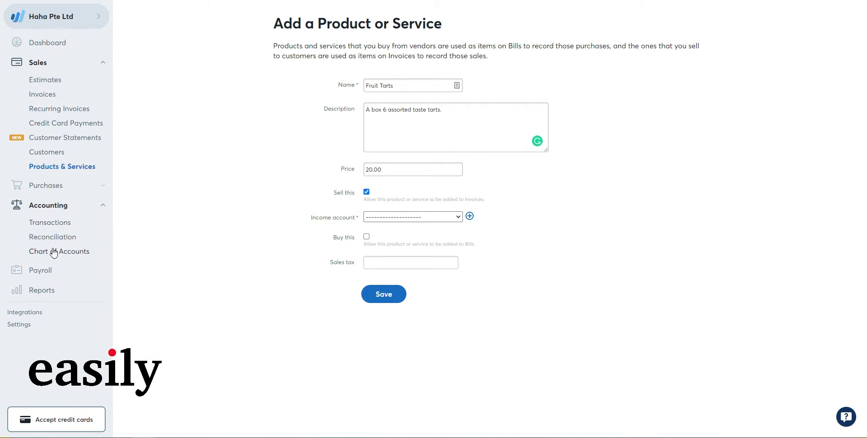
click(468, 216)
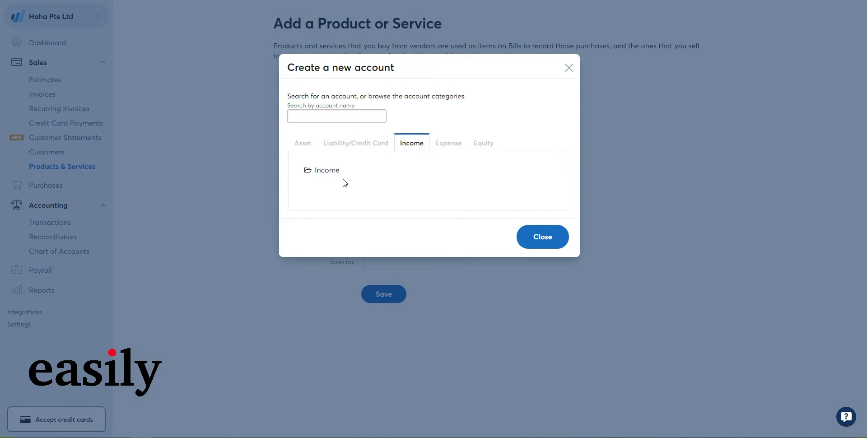
click(327, 118)
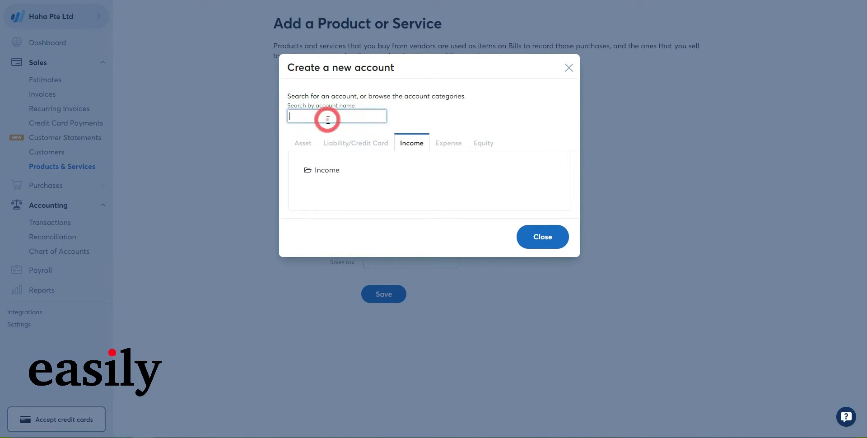
click(327, 171)
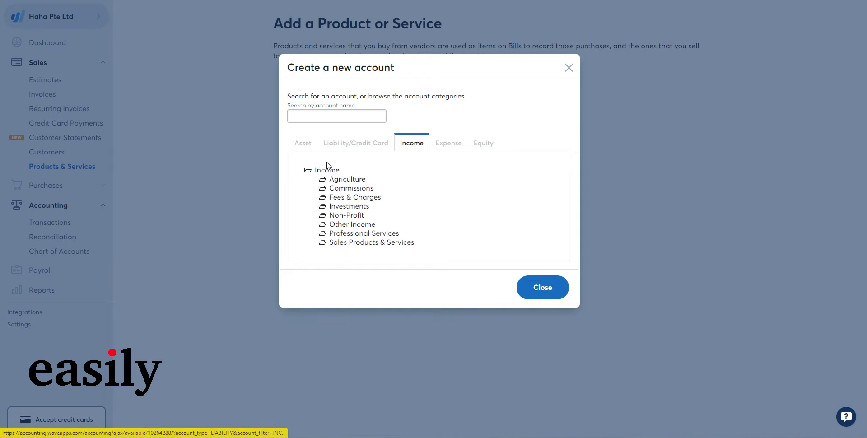
click(335, 244)
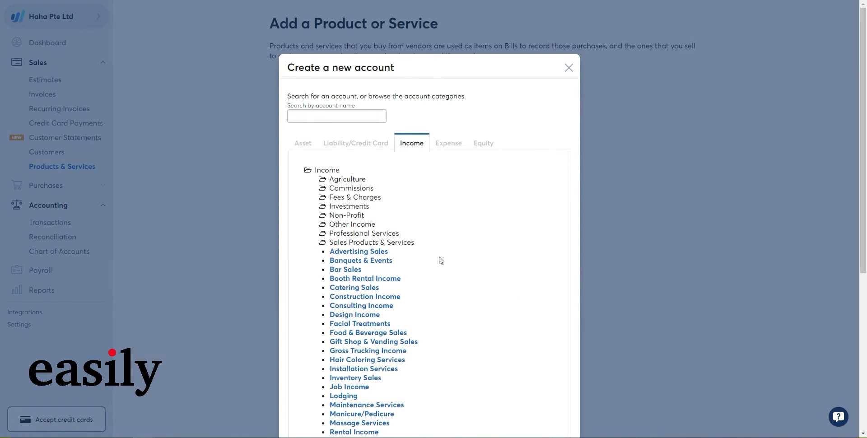
scroll(429, 388, down, 5)
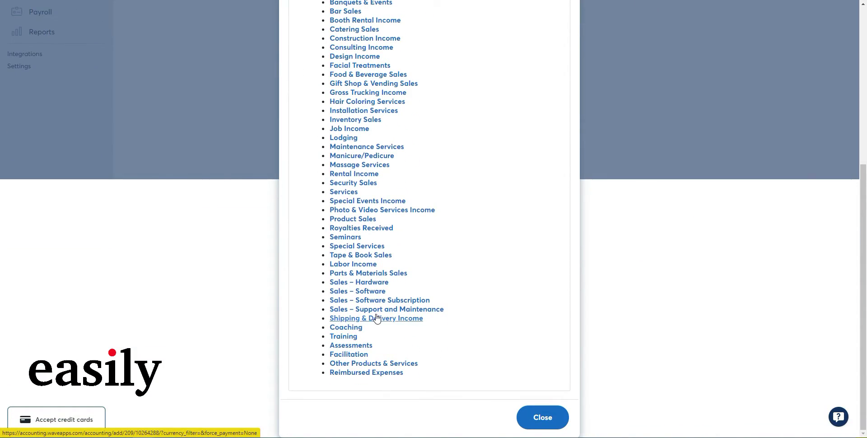
scroll(374, 321, up, 2)
scroll(390, 260, down, 2)
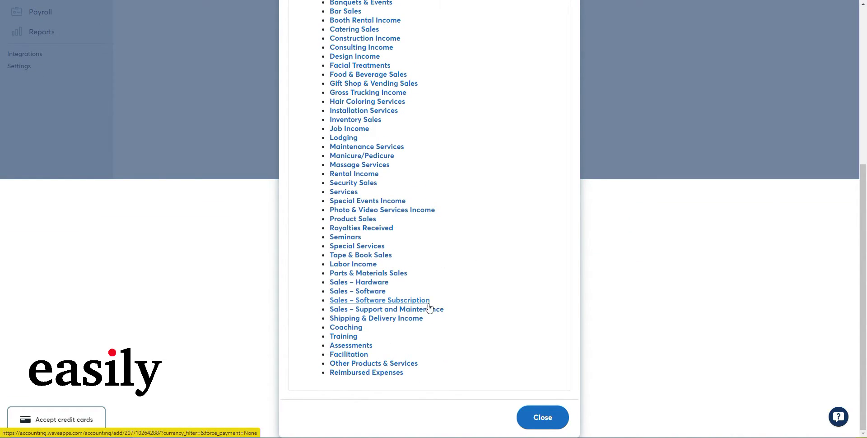
scroll(424, 307, up, 4)
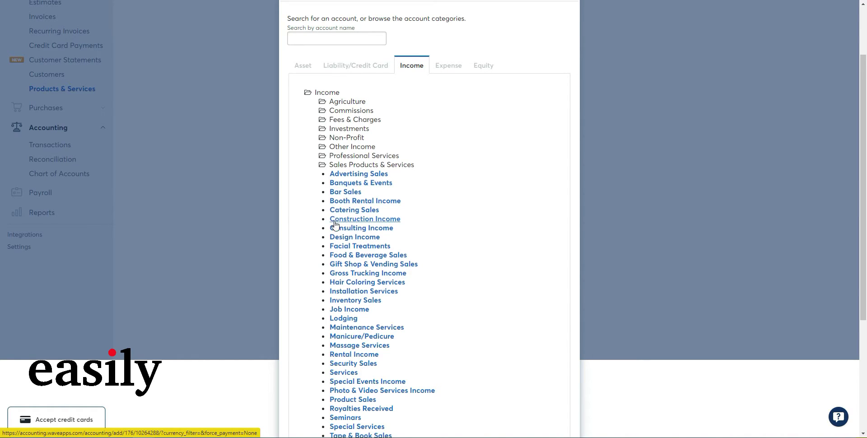
click(343, 256)
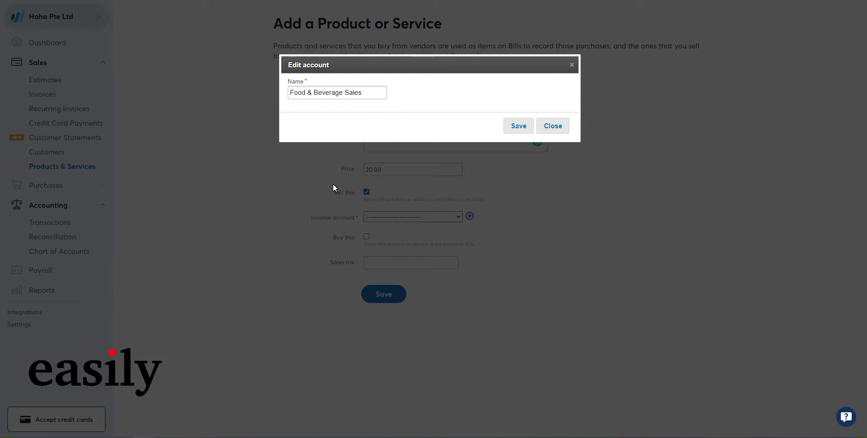
drag(366, 93, 328, 93)
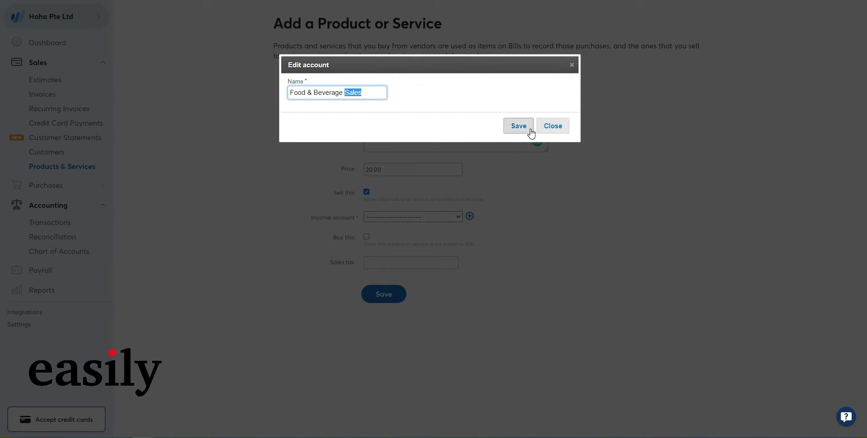
click(553, 128)
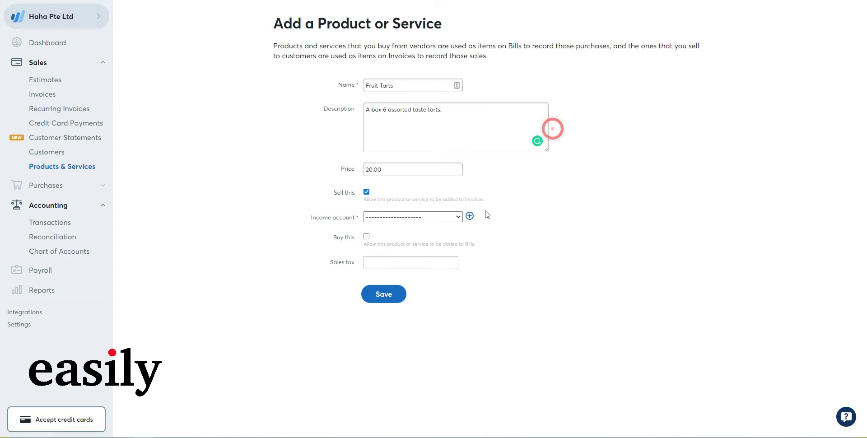
Step: Create a Food & Beverage Sales income account from the Sales Products & Services category for the product
click(469, 216)
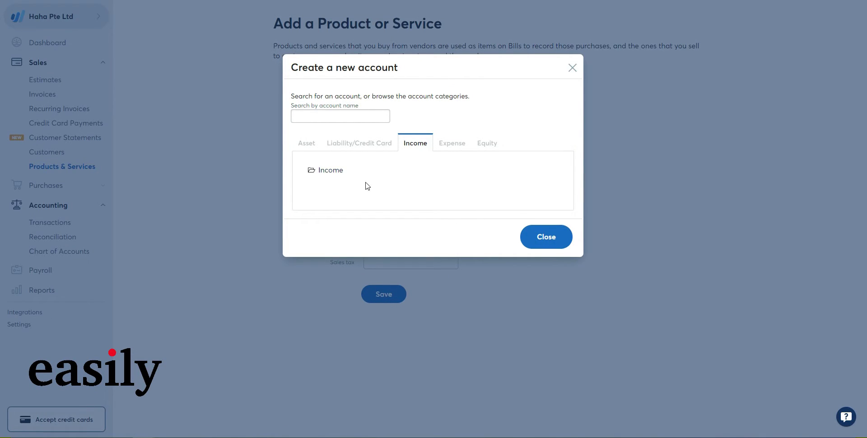
click(325, 174)
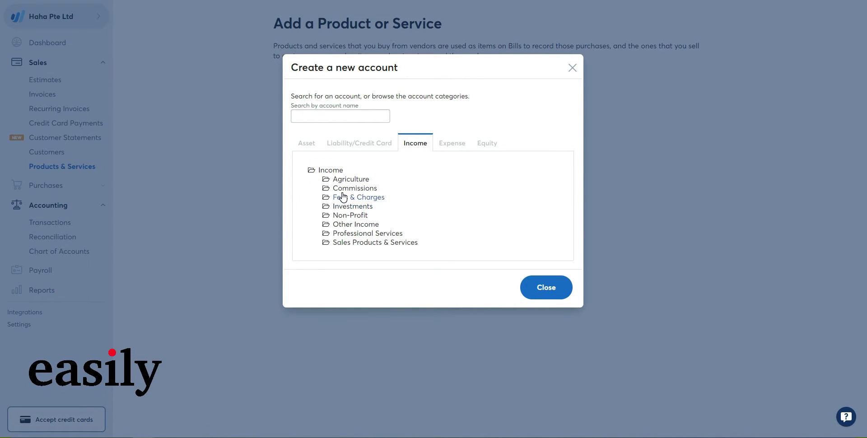
click(360, 245)
scroll(391, 289, down, 1)
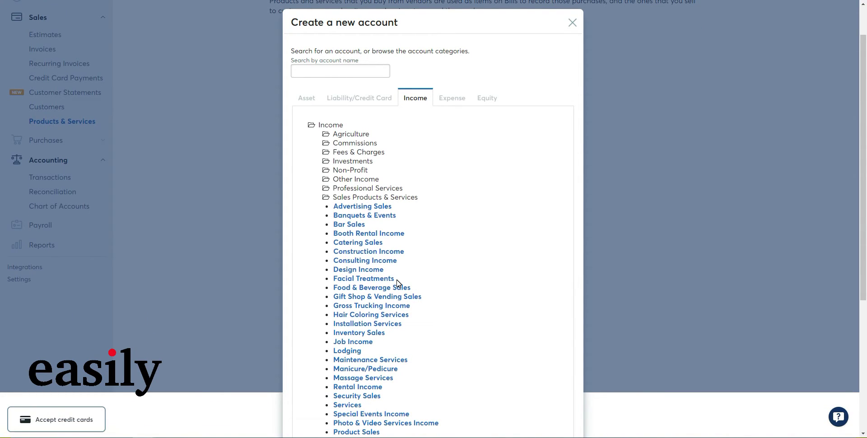
click(360, 288)
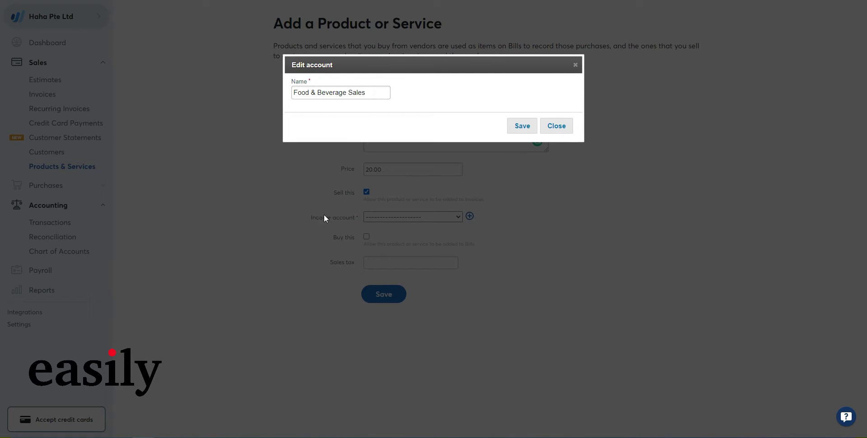
click(520, 124)
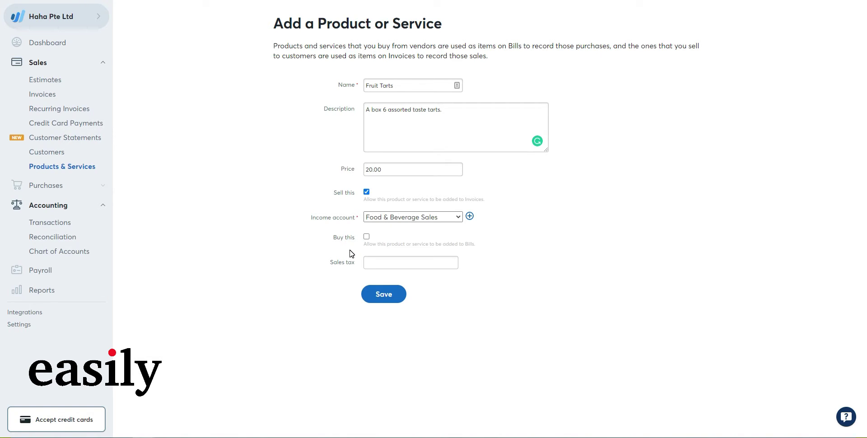
click(367, 236)
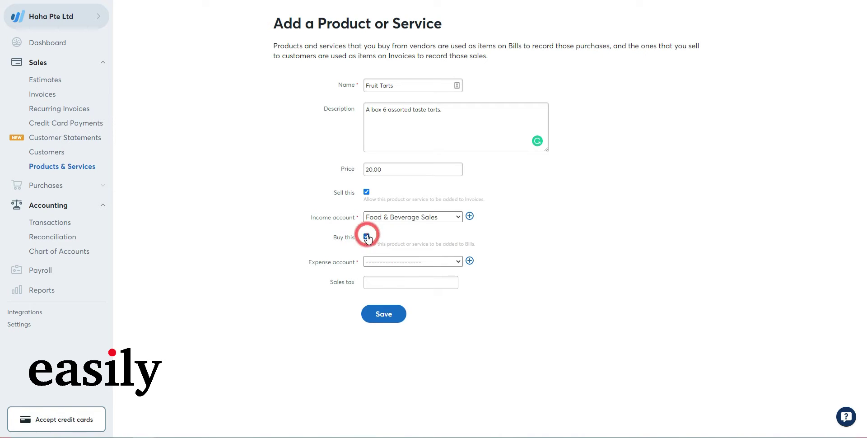
click(408, 264)
scroll(404, 149, down, 3)
click(273, 241)
click(365, 242)
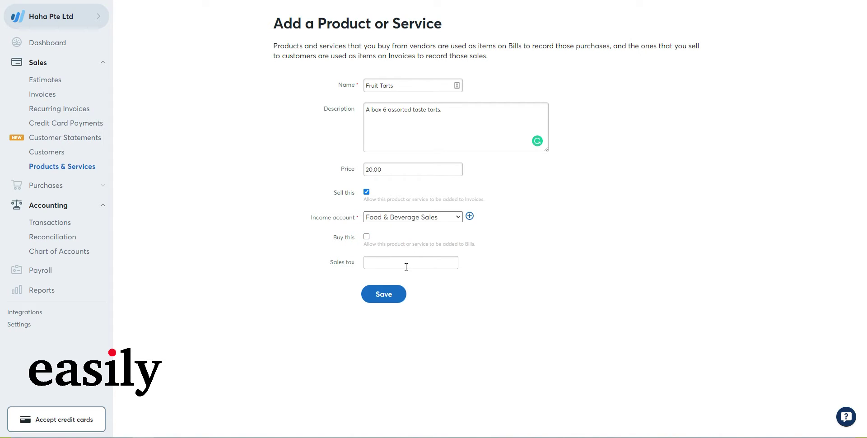
click(406, 265)
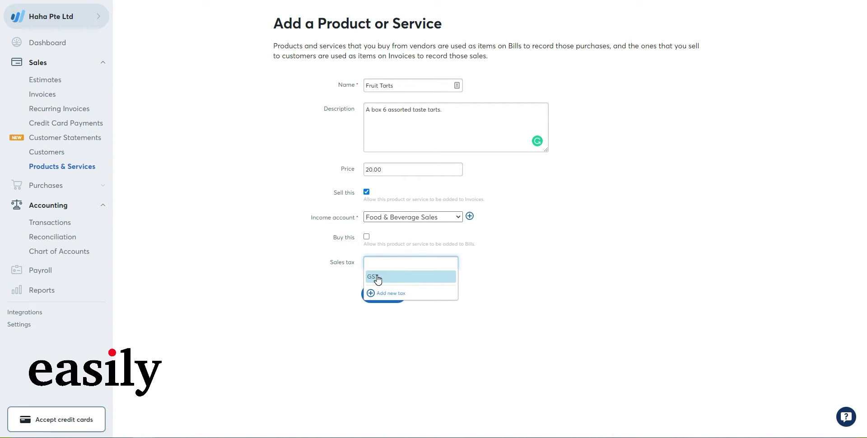
click(376, 276)
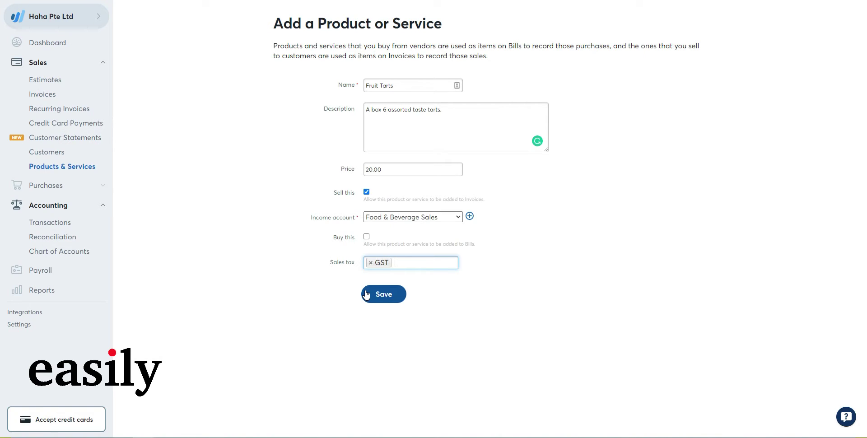
key(BackSpace)
Step: Save the Fruit Tarts product, reopen it for editing and save it again
click(397, 295)
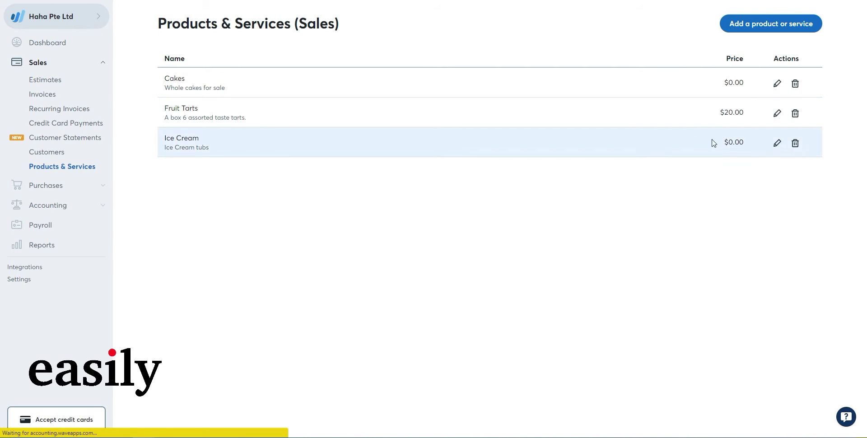
click(776, 113)
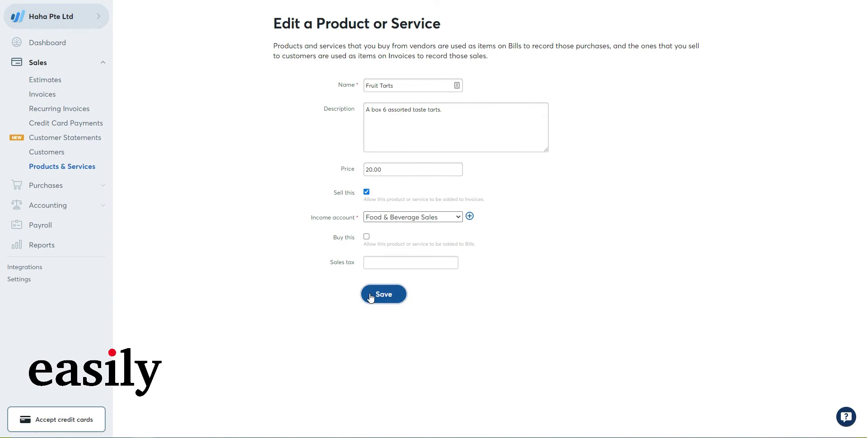
click(393, 301)
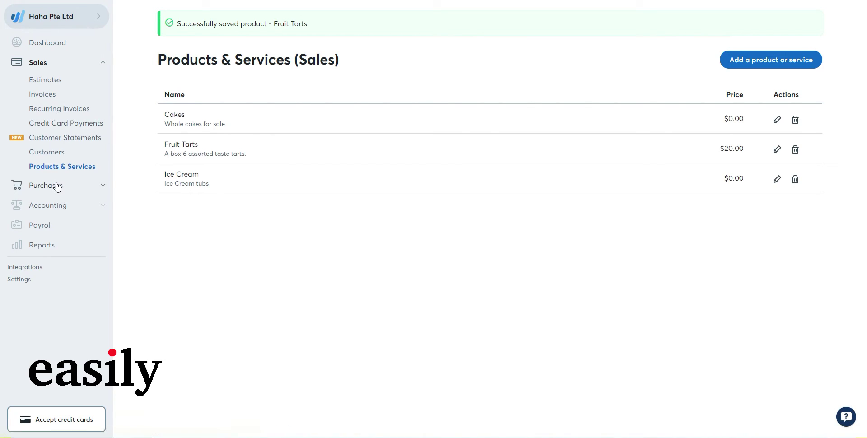
Step: Open the purchases products and services list and start adding a new product or service
click(55, 187)
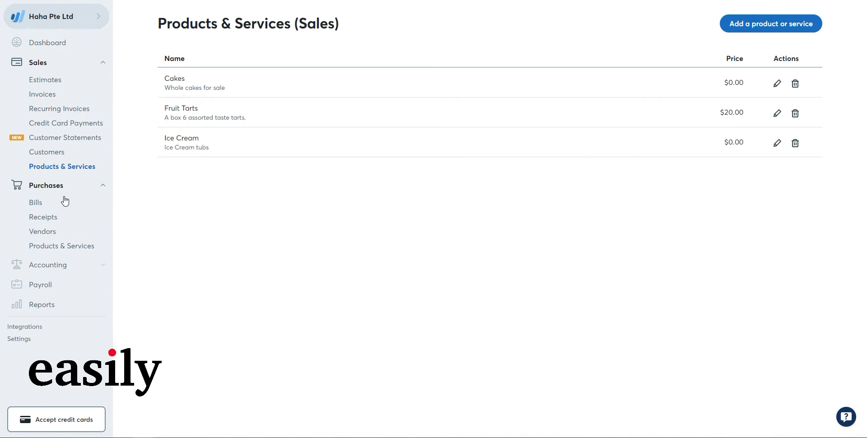
click(71, 247)
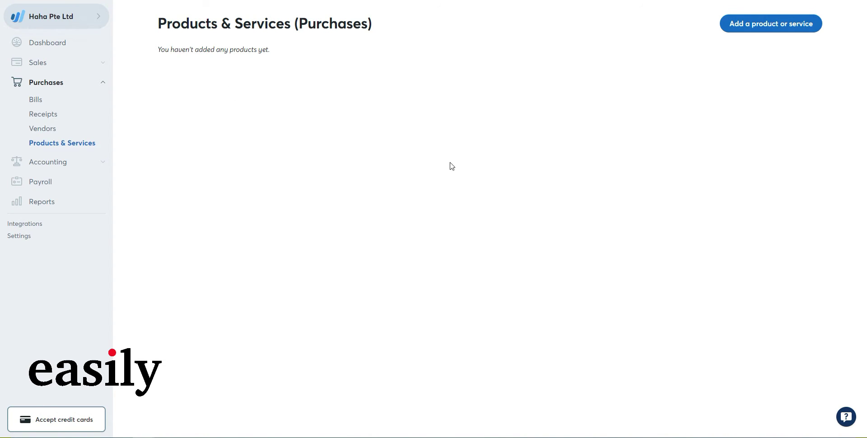
click(758, 26)
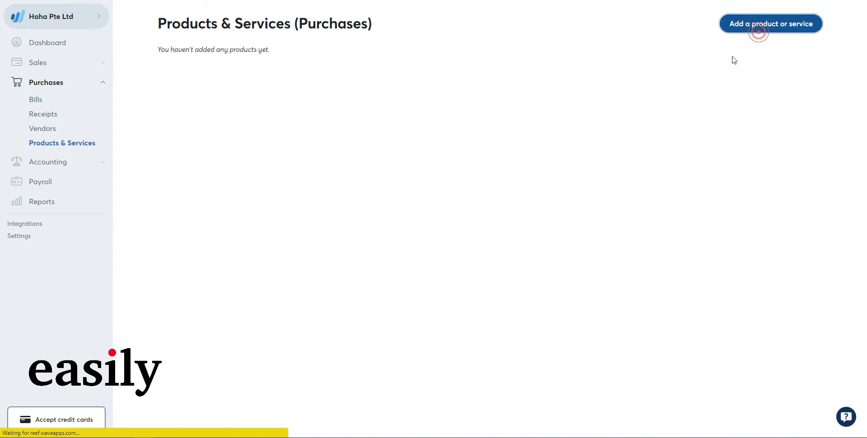
Step: Name the new purchase product Sugar and describe it as "1kg pack"
click(400, 82)
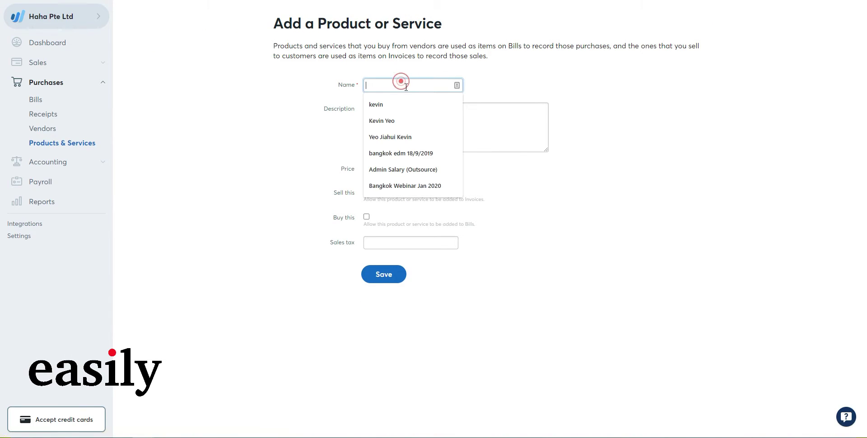
click(255, 132)
click(431, 85)
text(Sugar)
click(248, 97)
click(388, 127)
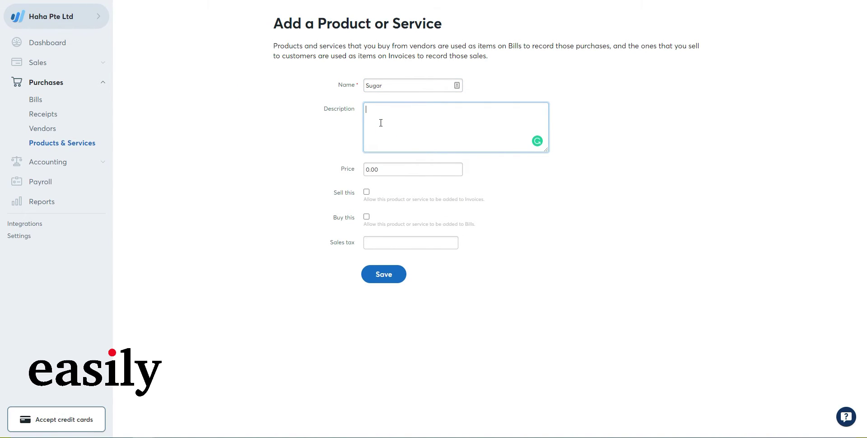
text(1kg pack)
click(266, 145)
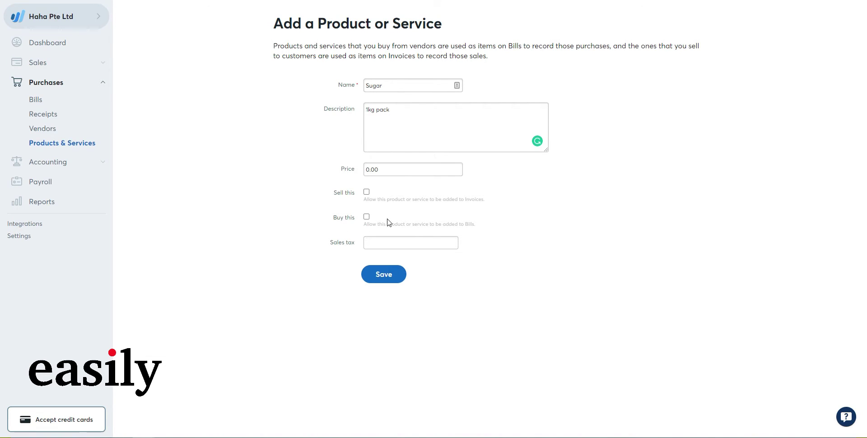
Step: Allow the Sugar product to be added to bills and look through the available expense accounts
click(366, 217)
click(385, 243)
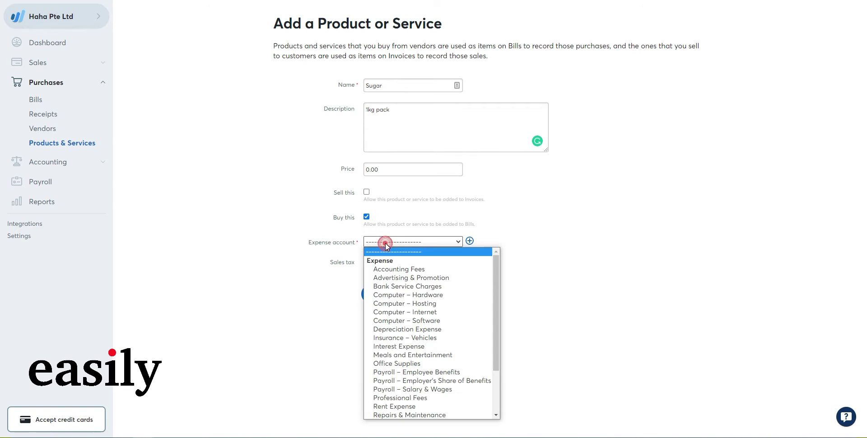
scroll(427, 295, down, 2)
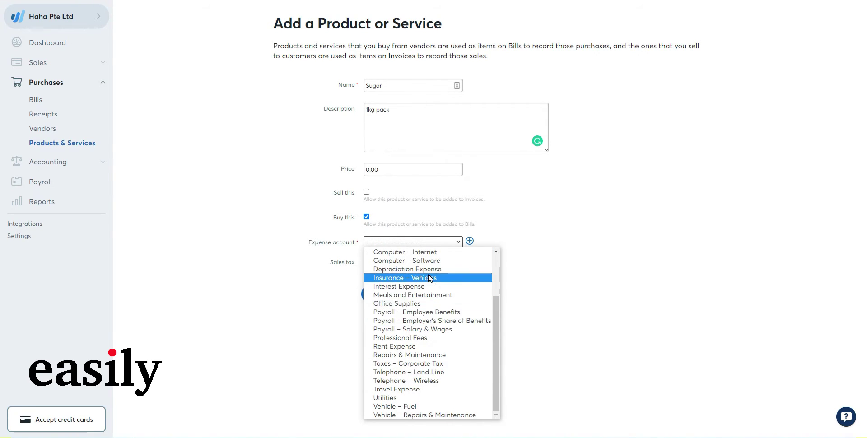
scroll(440, 338, up, 2)
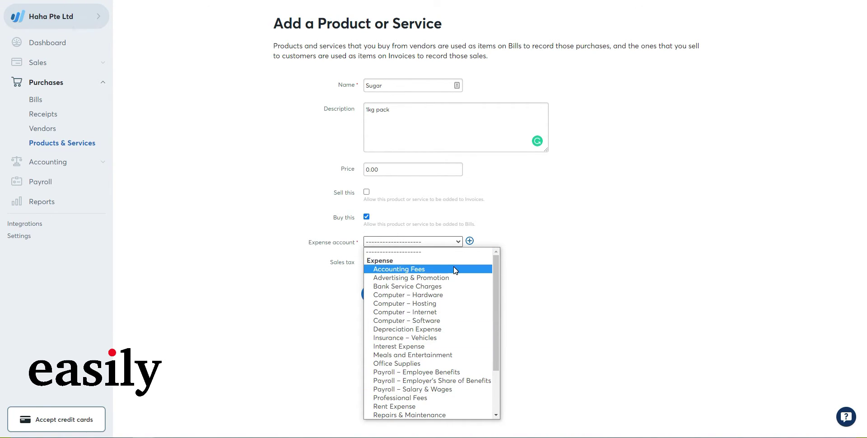
scroll(451, 308, down, 2)
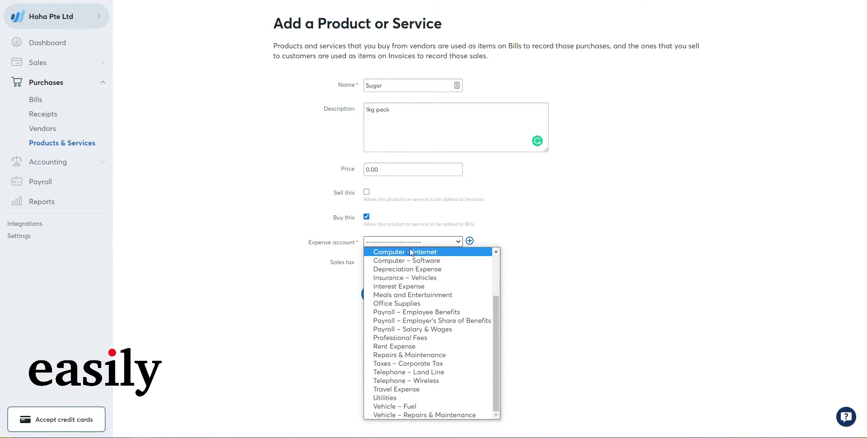
scroll(408, 253, up, 3)
click(215, 269)
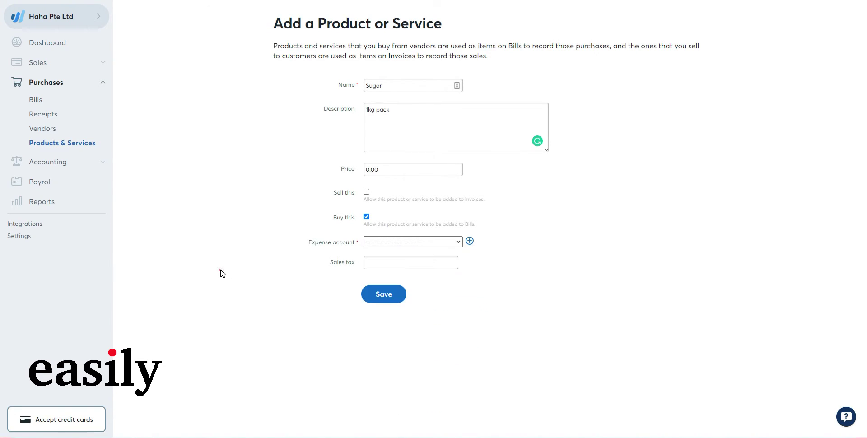
Step: Create a Purchases – Food & Beverage expense account from the Cost Of Goods category for the Sugar product
click(469, 241)
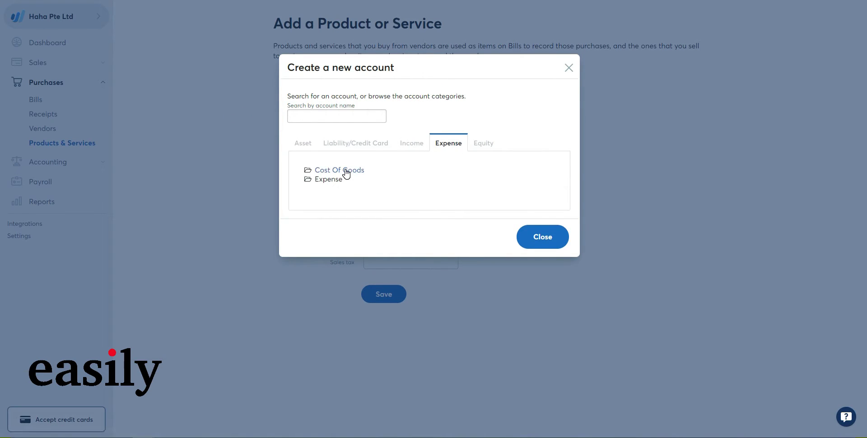
click(346, 172)
click(354, 180)
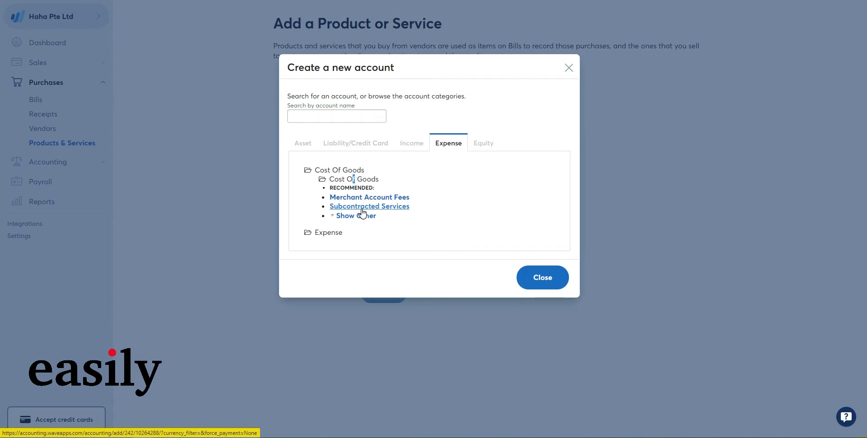
click(354, 215)
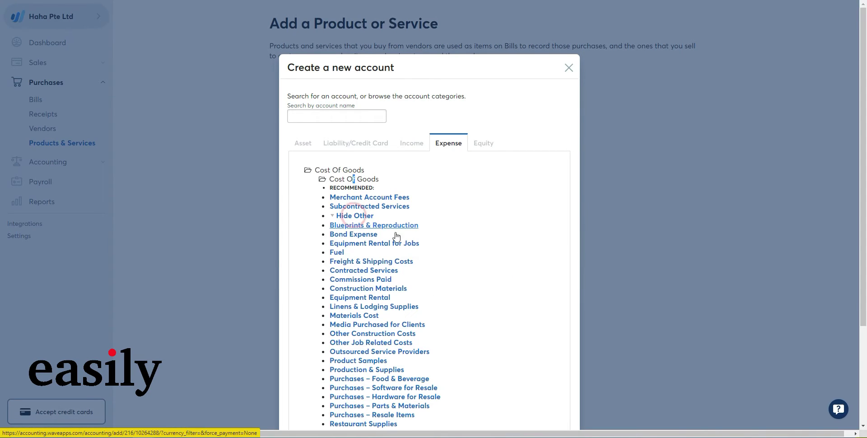
scroll(366, 260, down, 3)
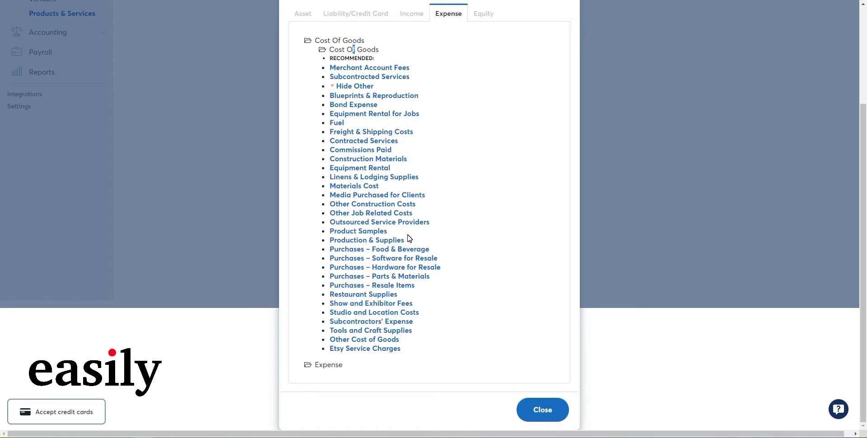
click(354, 251)
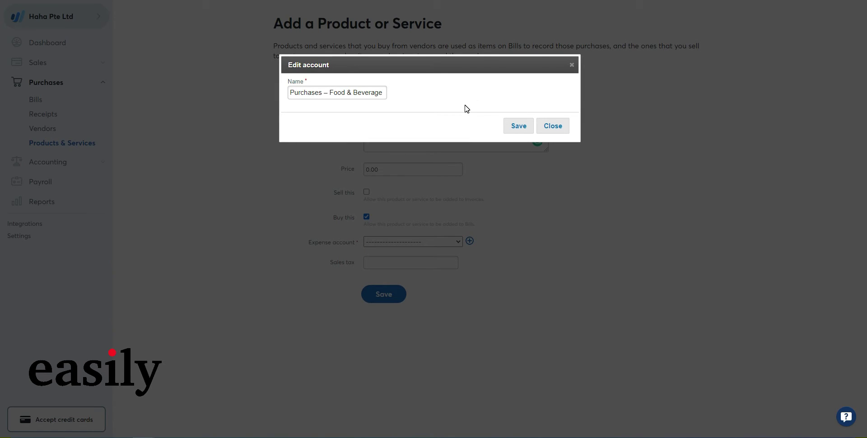
click(510, 131)
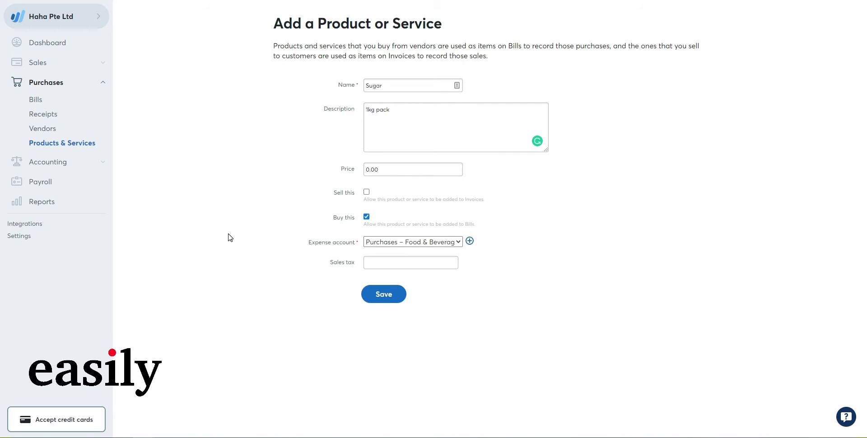
Step: Apply the GST sales tax to the Sugar product and save it
click(411, 265)
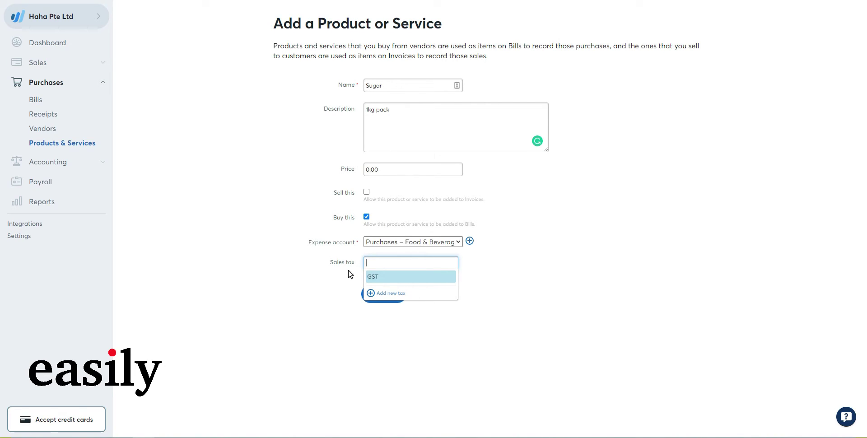
click(378, 277)
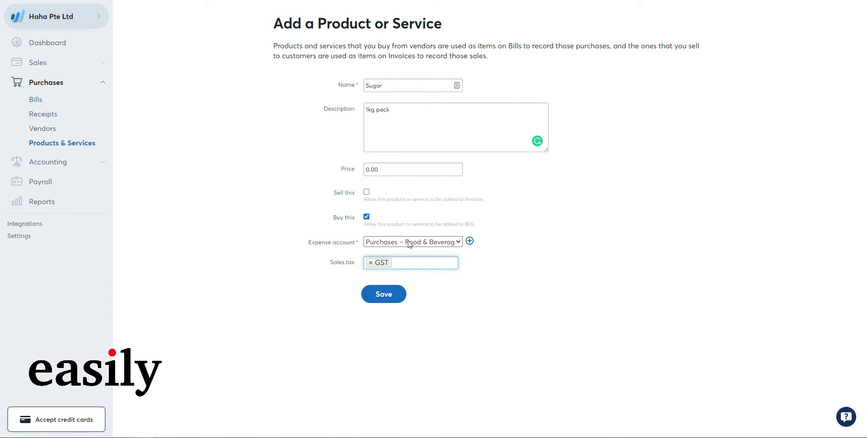
click(393, 294)
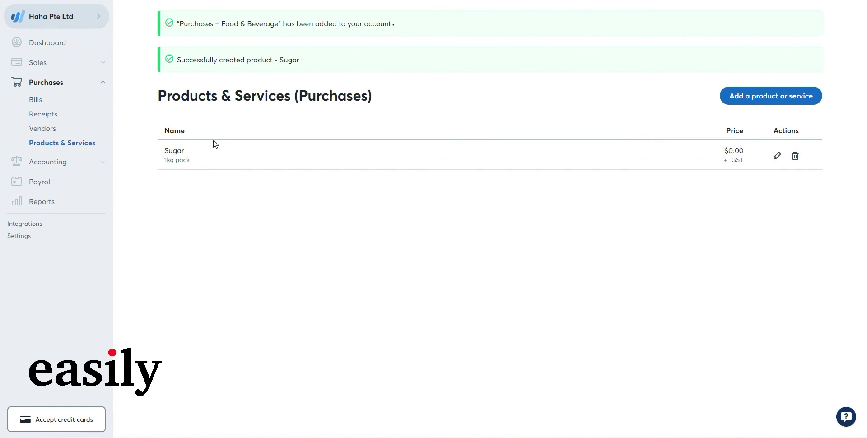
scroll(223, 144, down, 2)
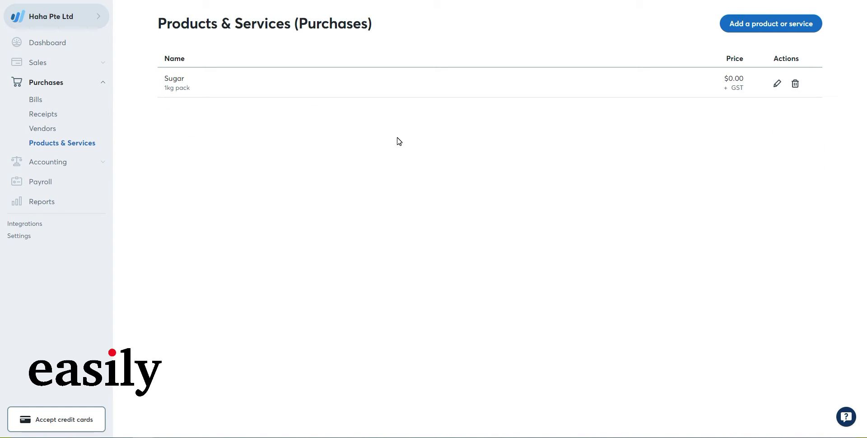
Step: Open the sales estimates list and start creating a new estimate
click(38, 63)
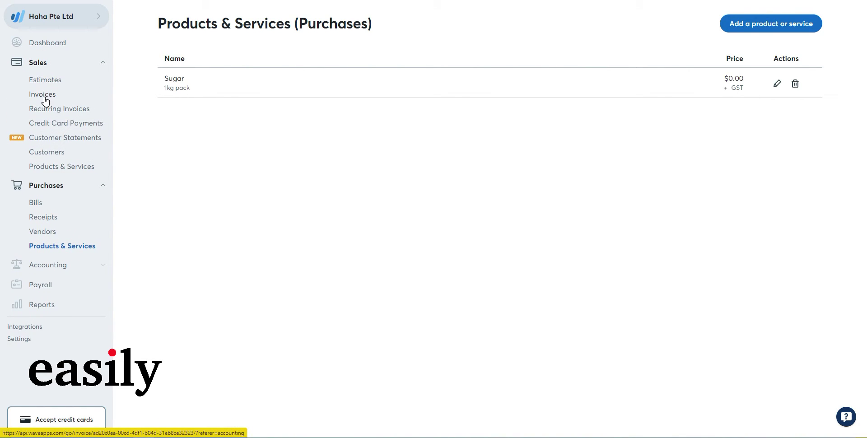
click(50, 80)
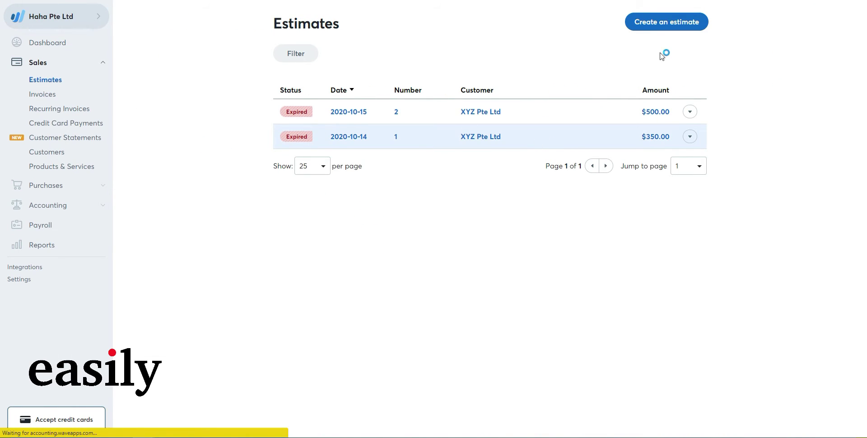
click(672, 23)
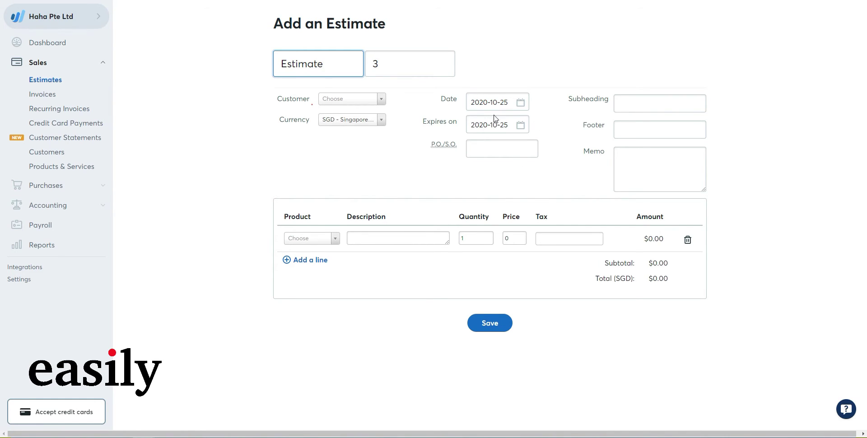
Step: Choose ABC Pte Ltd as the estimate's customer and set the currency to SGD - Singapore dollar
click(360, 100)
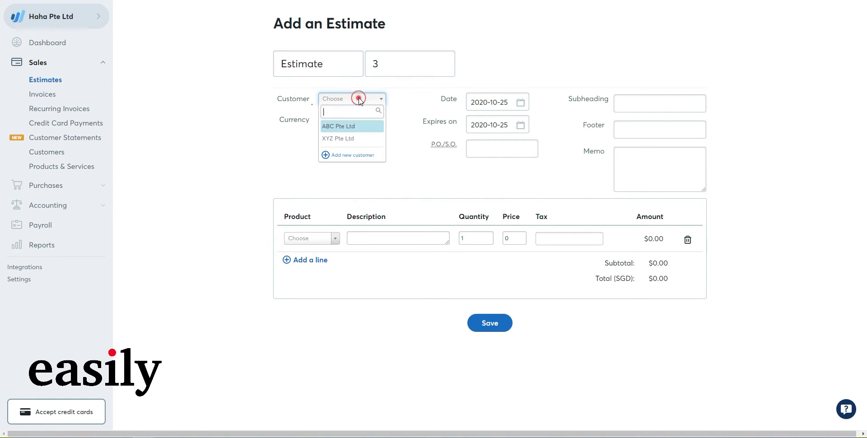
click(336, 127)
click(344, 102)
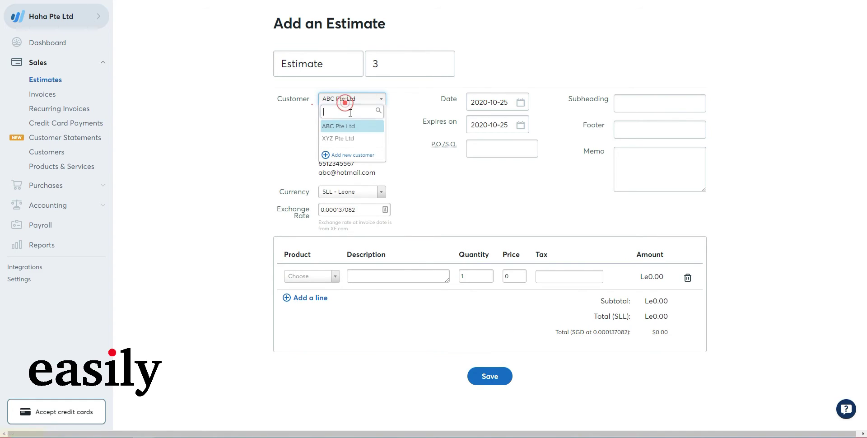
click(347, 138)
click(351, 102)
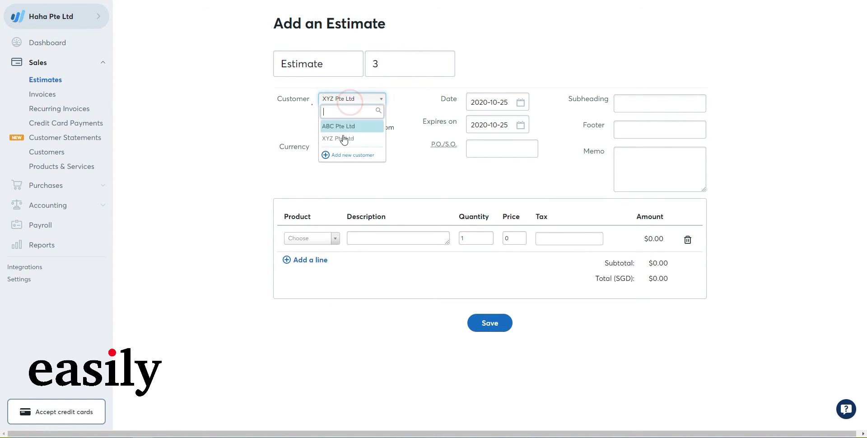
click(340, 127)
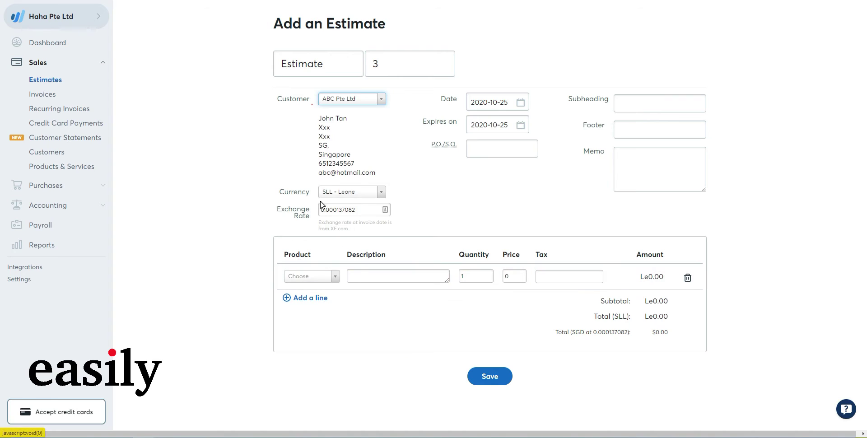
click(373, 193)
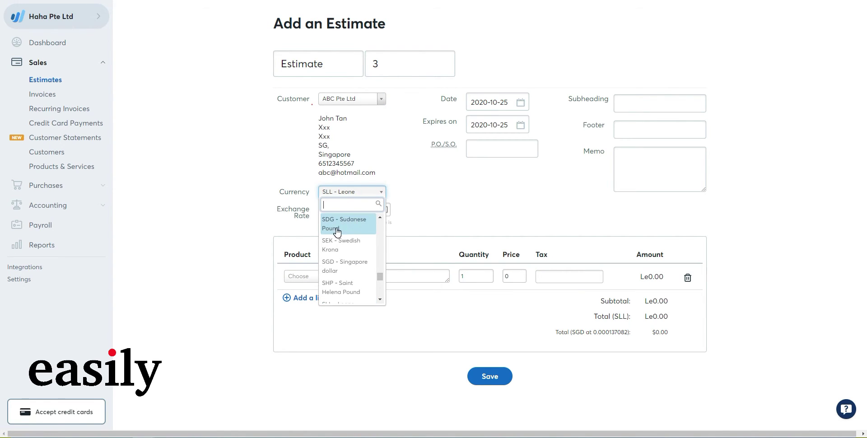
click(348, 264)
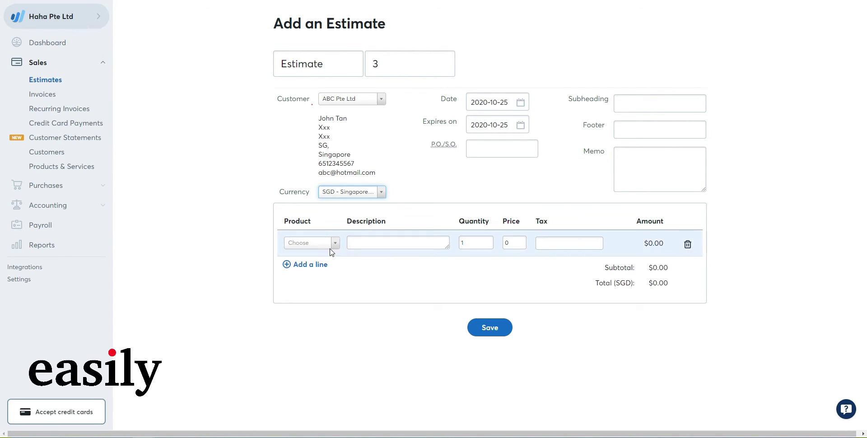
Step: Select Fruit Tarts as the product on the estimate's first line
click(318, 242)
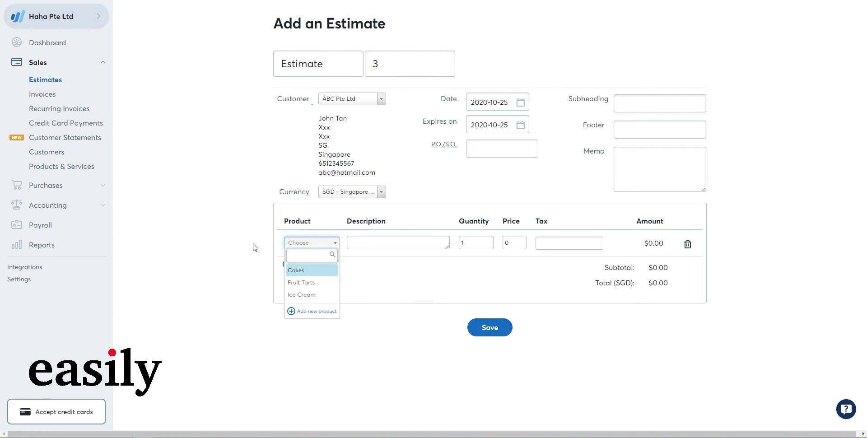
click(212, 251)
click(317, 246)
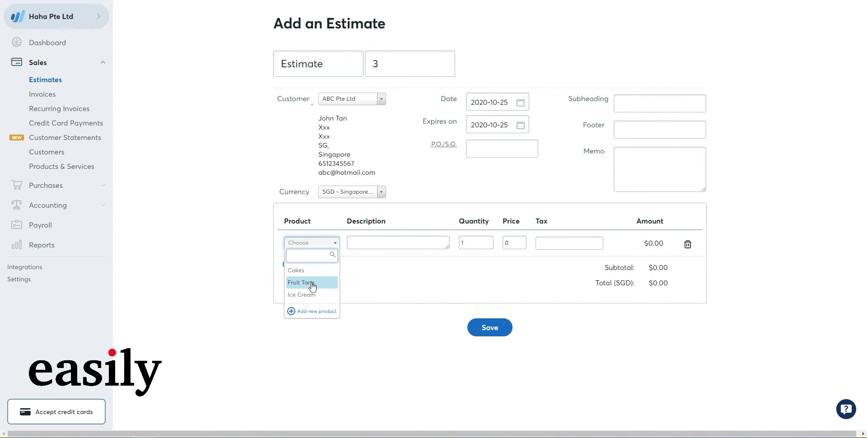
click(318, 282)
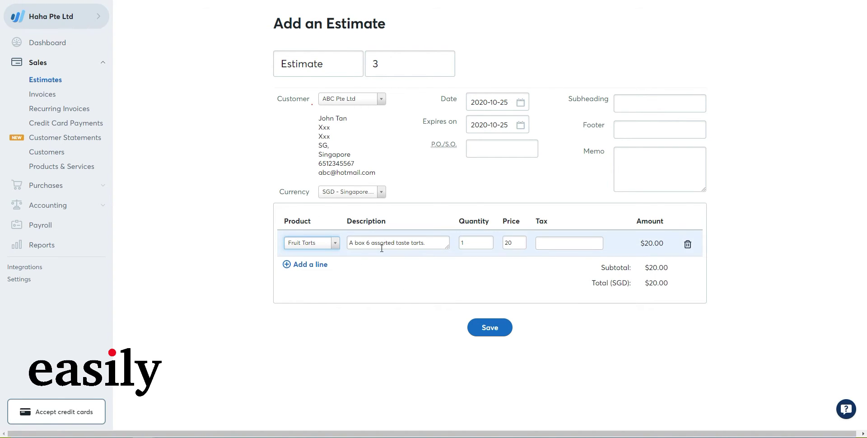
Step: Try a box count of 12 in the Fruit Tarts line description and restore it to 6
click(432, 249)
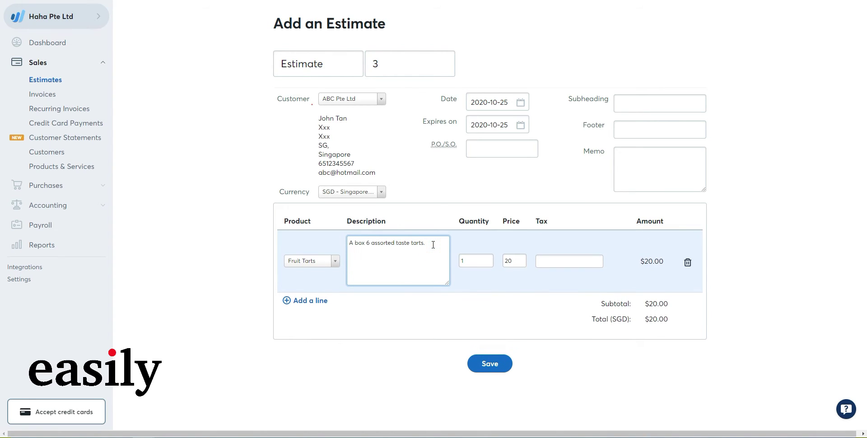
click(404, 272)
click(413, 255)
double_click(368, 243)
text(12)
key(BackSpace)
key(BackSpace)
text(6)
click(236, 236)
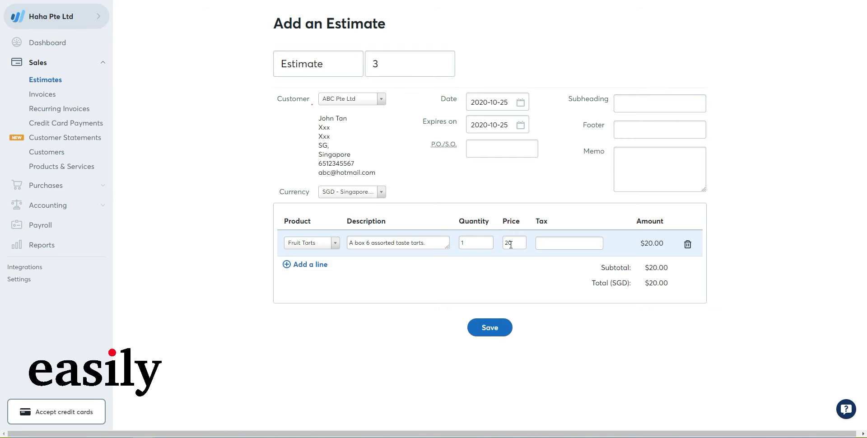
Step: Set the quantity of the Fruit Tarts line to 5
click(477, 243)
text(5)
click(212, 240)
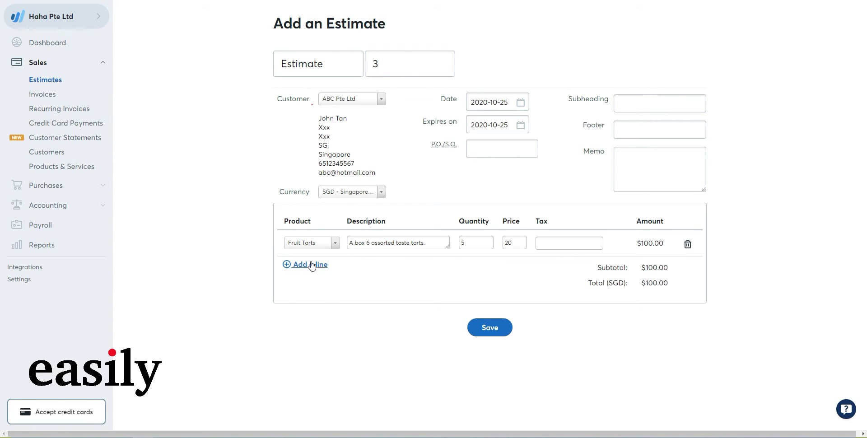
click(335, 246)
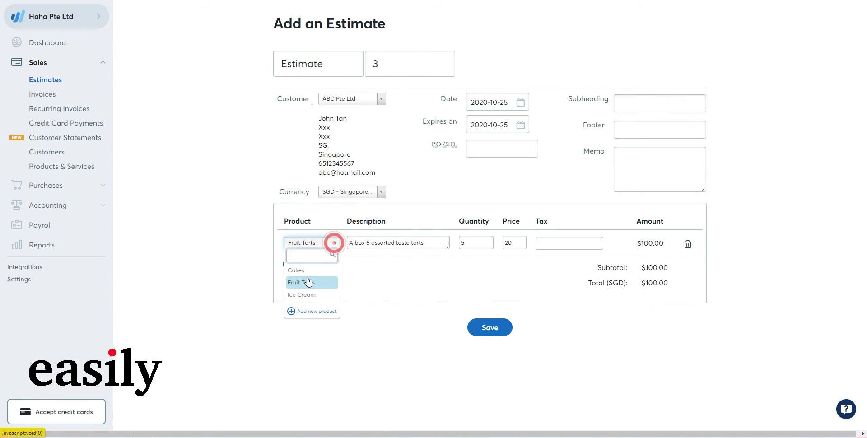
click(311, 313)
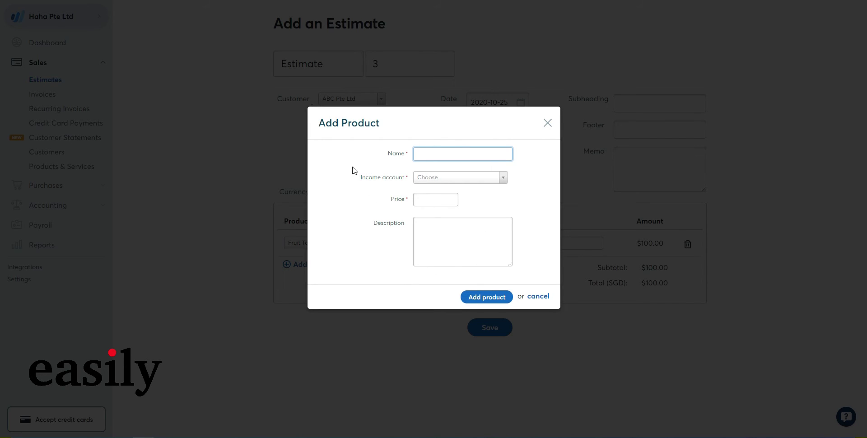
click(548, 123)
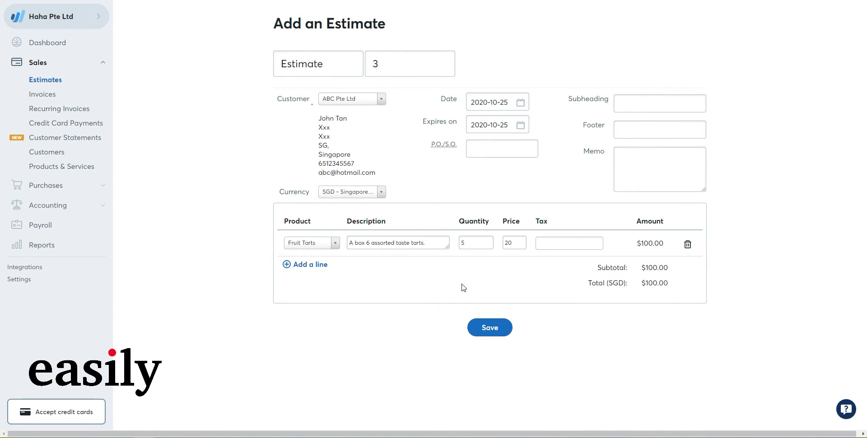
Step: Save the estimate, look over the resulting document and check its sending options
click(504, 329)
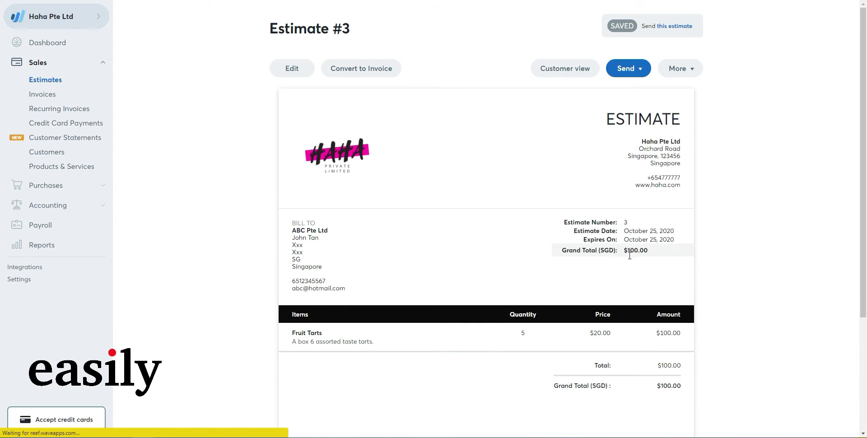
scroll(546, 311, down, 3)
scroll(549, 315, up, 3)
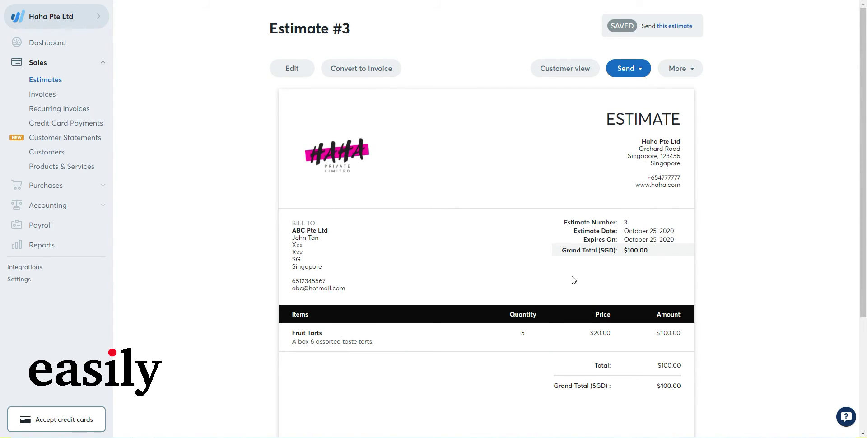
click(625, 69)
click(185, 143)
Step: Start a new purchase bill and choose QWE Pte Ltd as its vendor
click(63, 185)
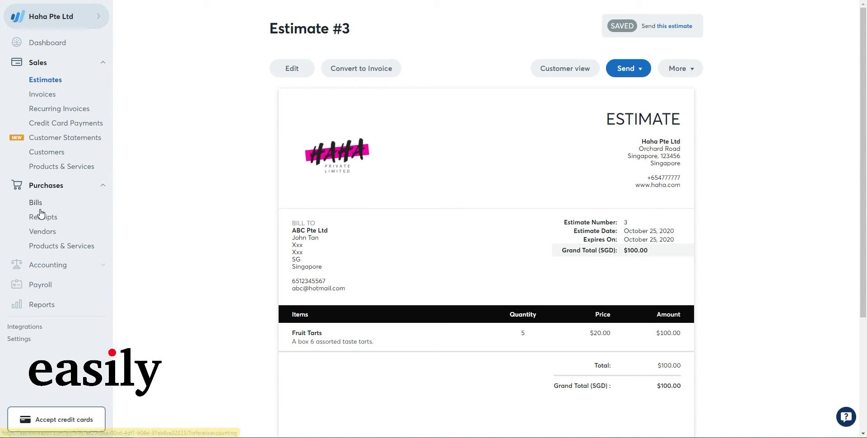
click(41, 204)
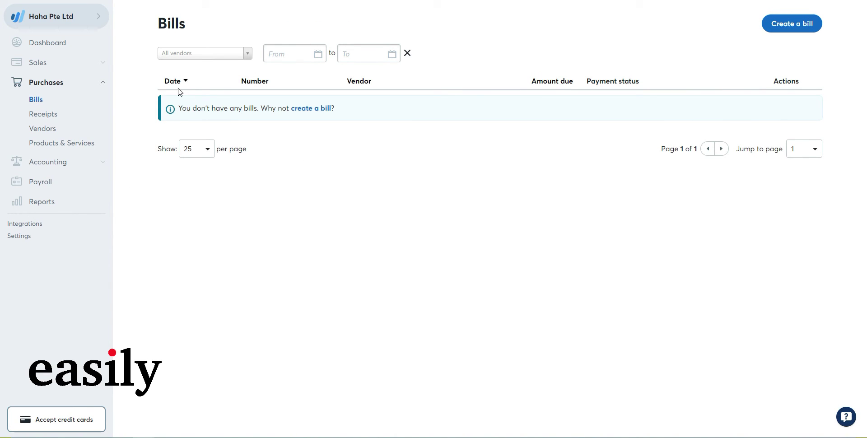
click(790, 28)
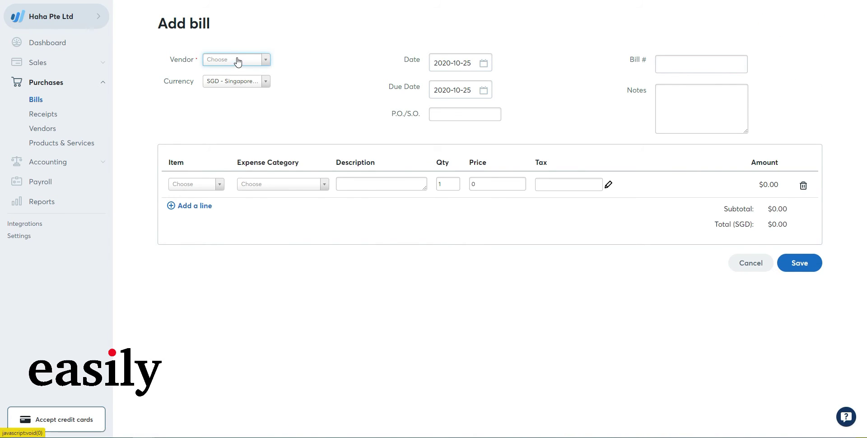
click(235, 59)
click(248, 93)
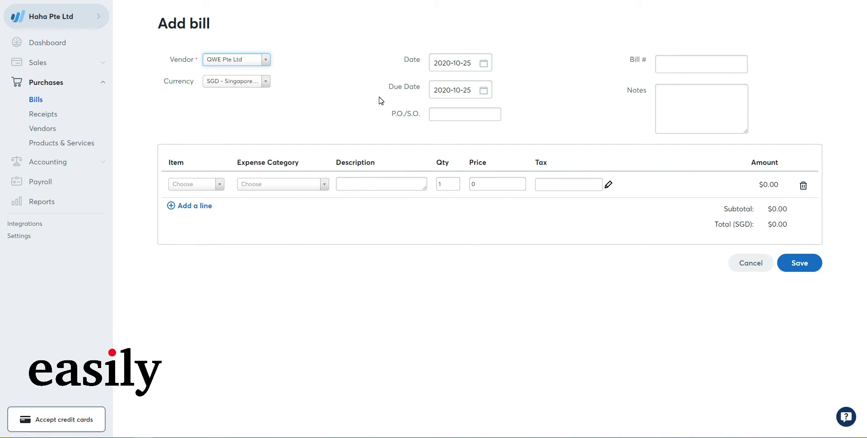
Step: Select Sugar as the item on the bill's first line and look through the expense categories available for it
click(217, 185)
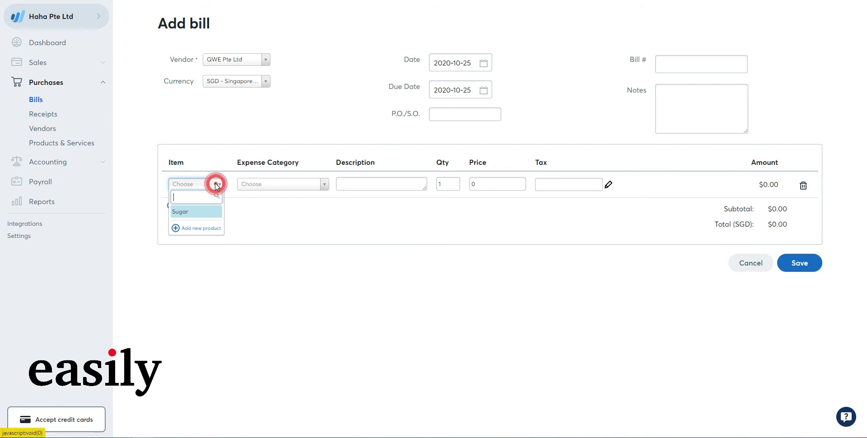
click(185, 212)
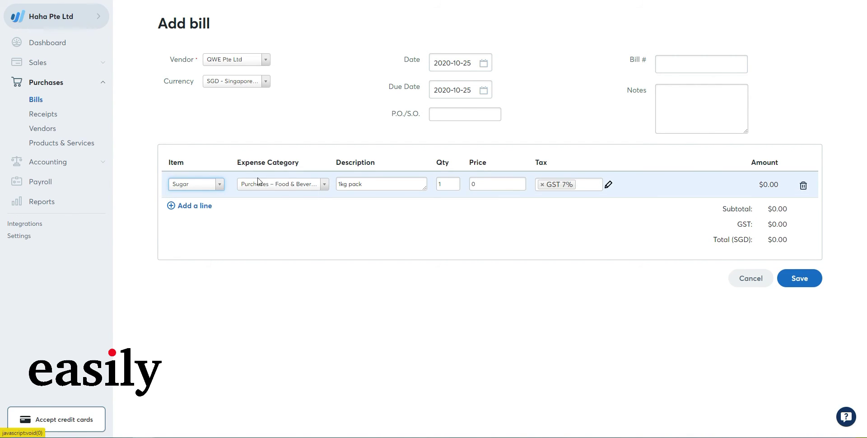
click(325, 184)
scroll(280, 244, up, 1)
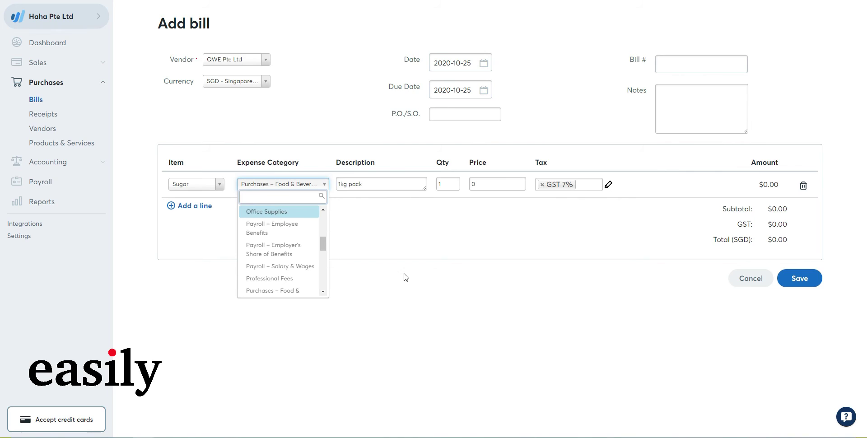
click(403, 291)
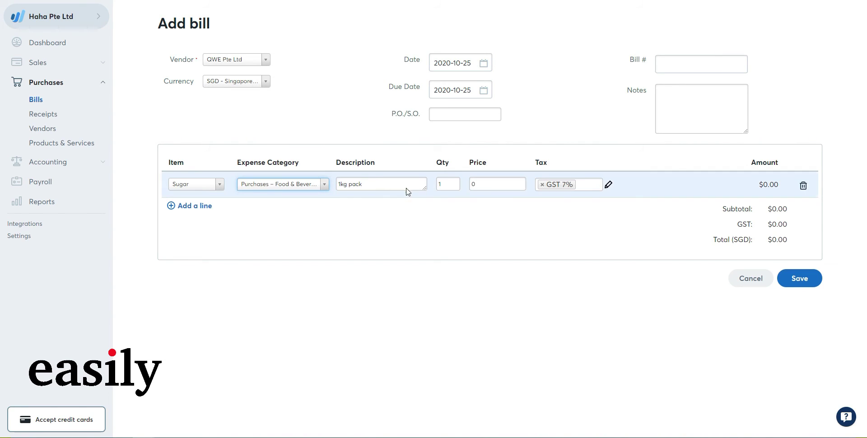
Step: Set the Sugar line's quantity to 20 and its price to 10, and save the bill
click(441, 185)
text(20)
click(480, 267)
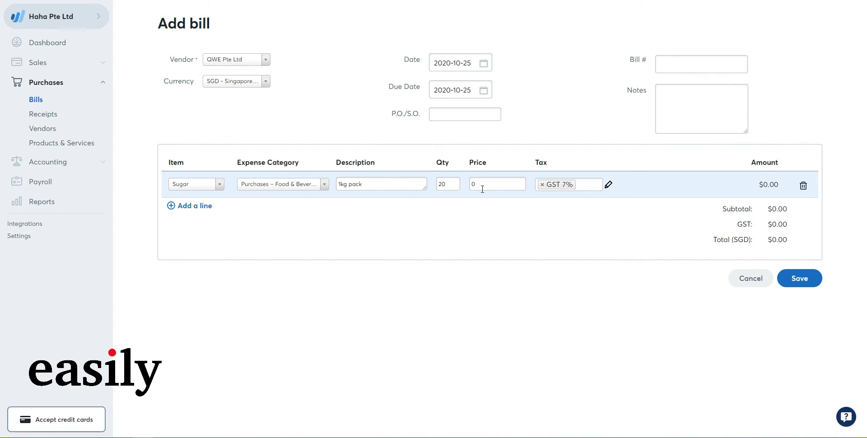
click(482, 190)
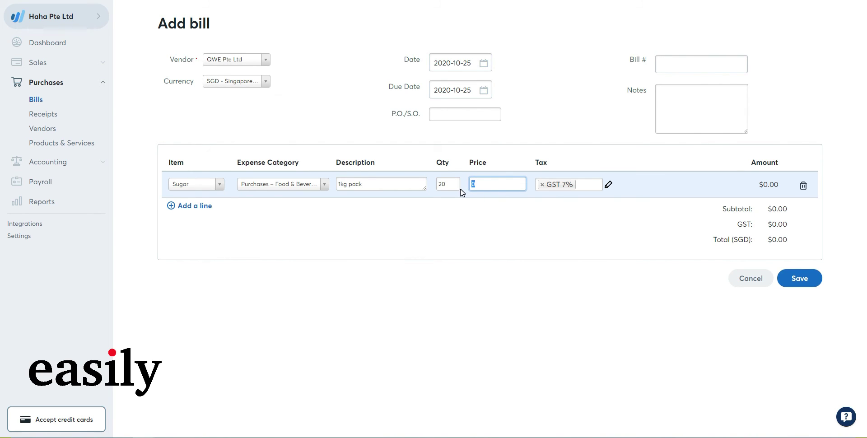
text(10)
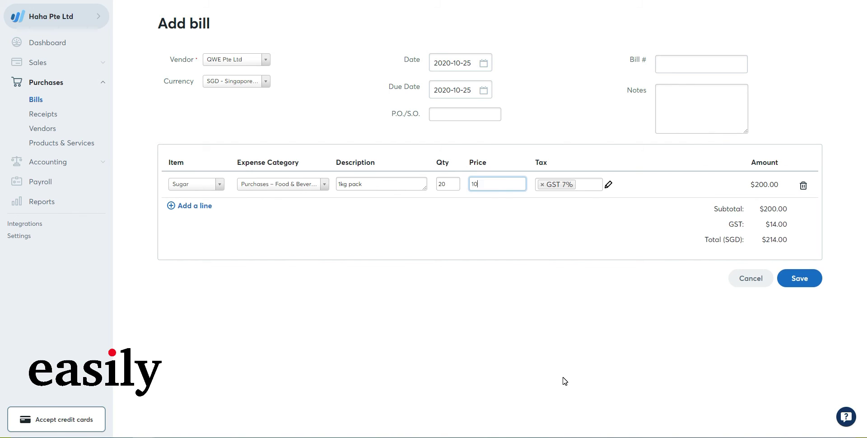
click(471, 346)
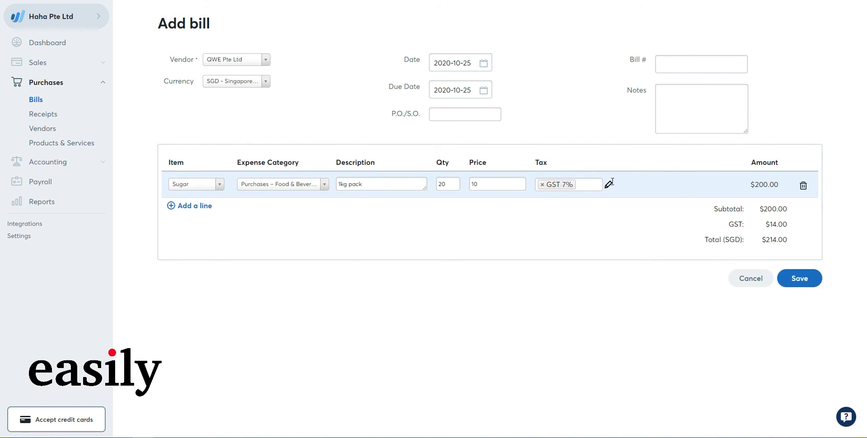
click(800, 277)
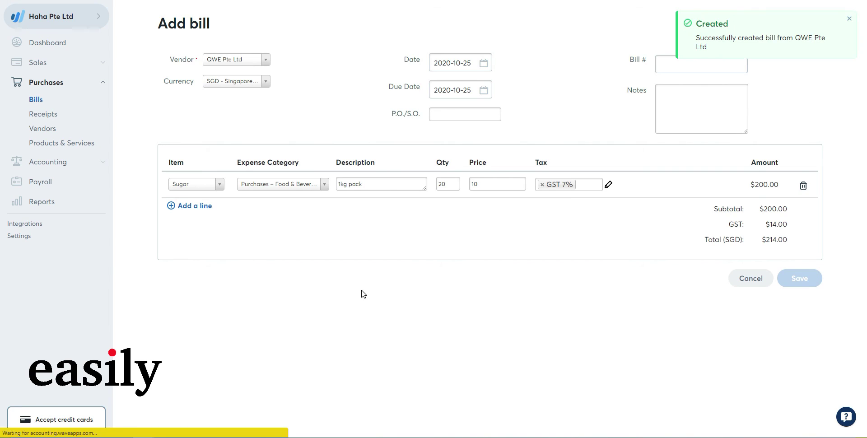